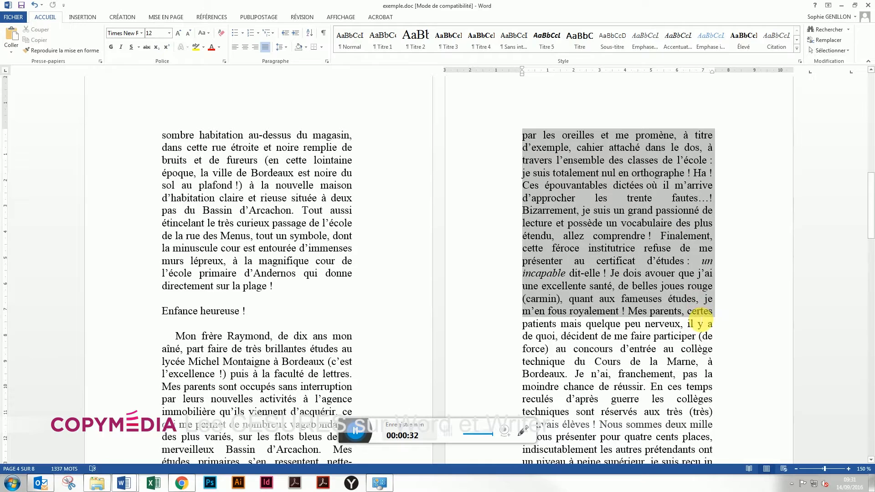
In the selected page 4 paragraph's pagination settings, leave "Ne pas couper les mots" off and "Éviter veuves et orphelines" on
right_click(631, 242)
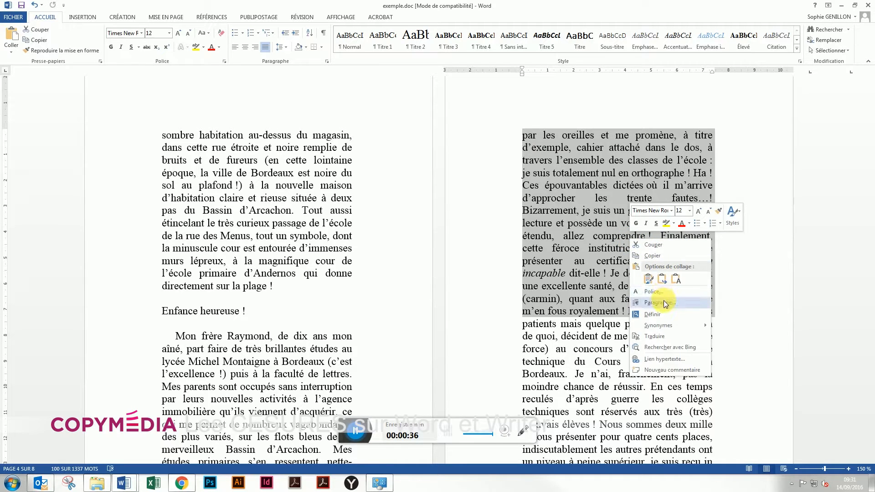
click(696, 305)
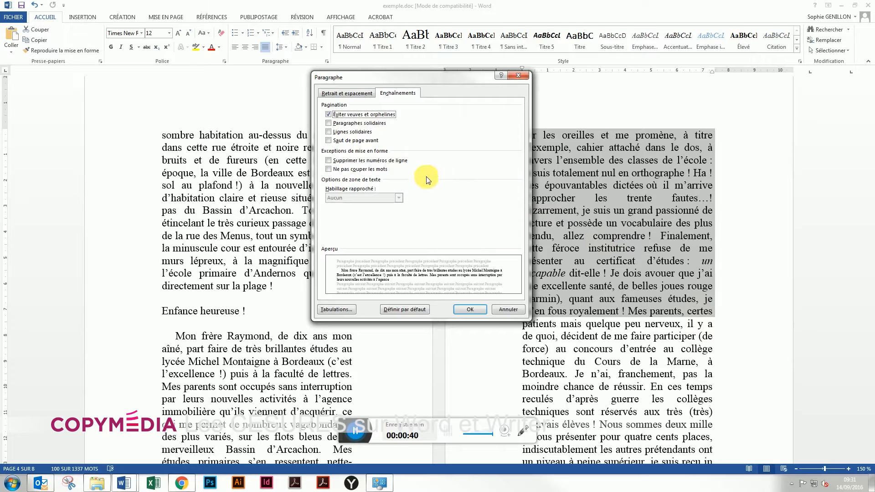
click(328, 169)
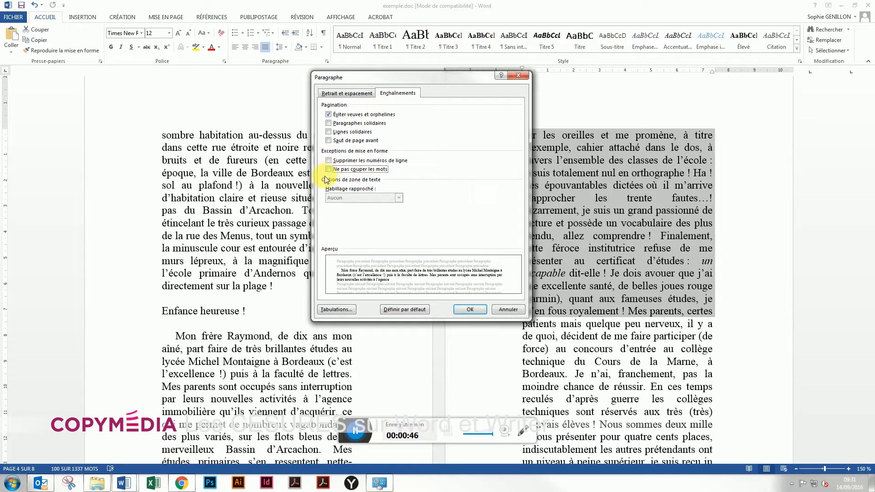
click(338, 115)
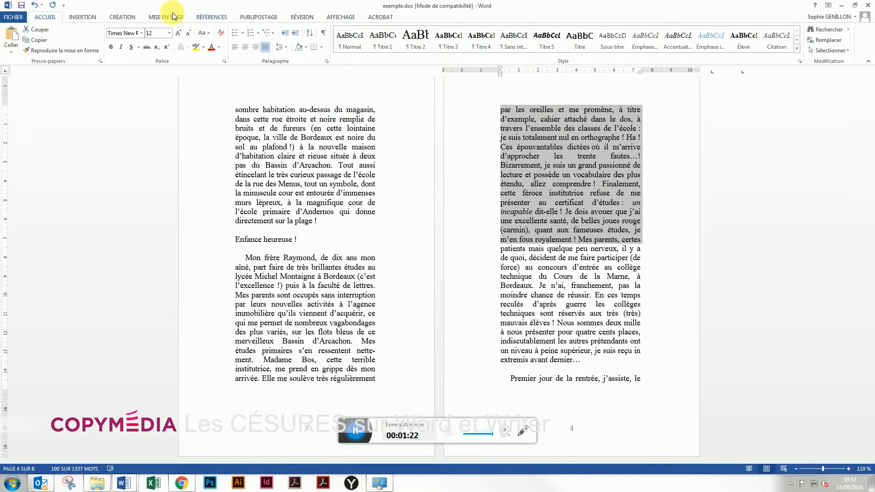
Turn on automatic hyphenation for the document and check the words split at line ends on page 4
click(164, 17)
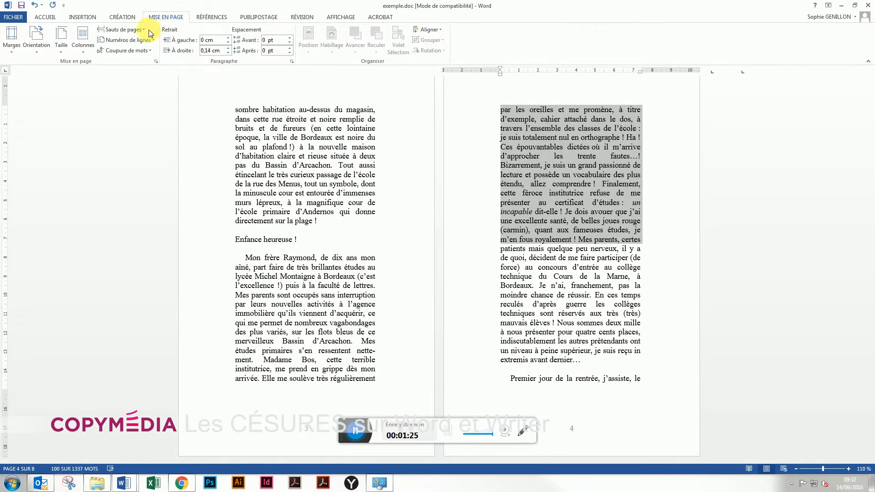
click(130, 51)
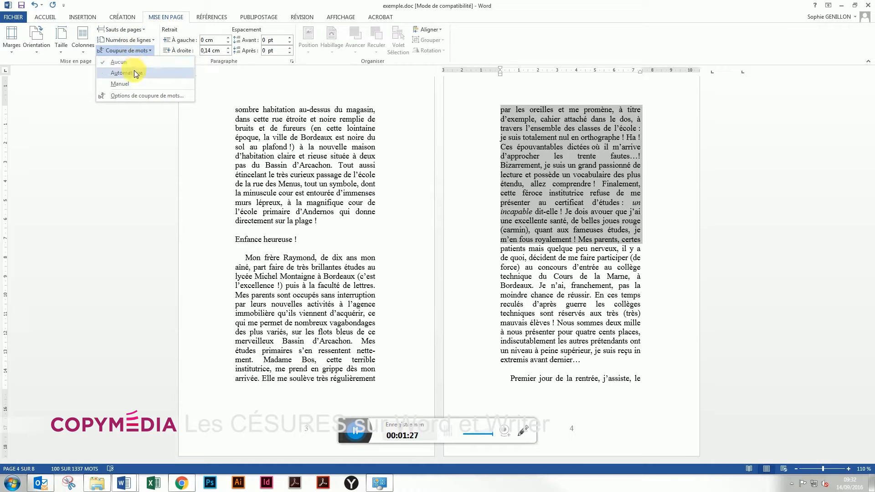
click(149, 75)
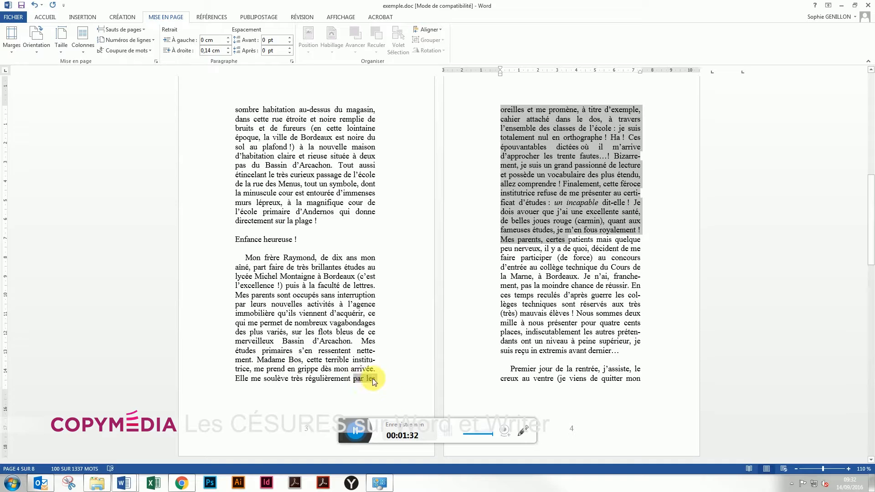
click(635, 157)
double_click(627, 156)
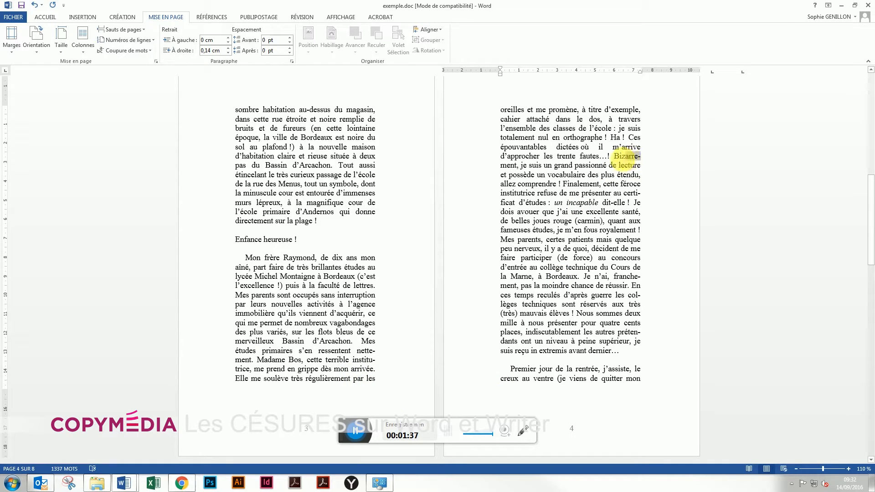
drag(615, 193, 647, 198)
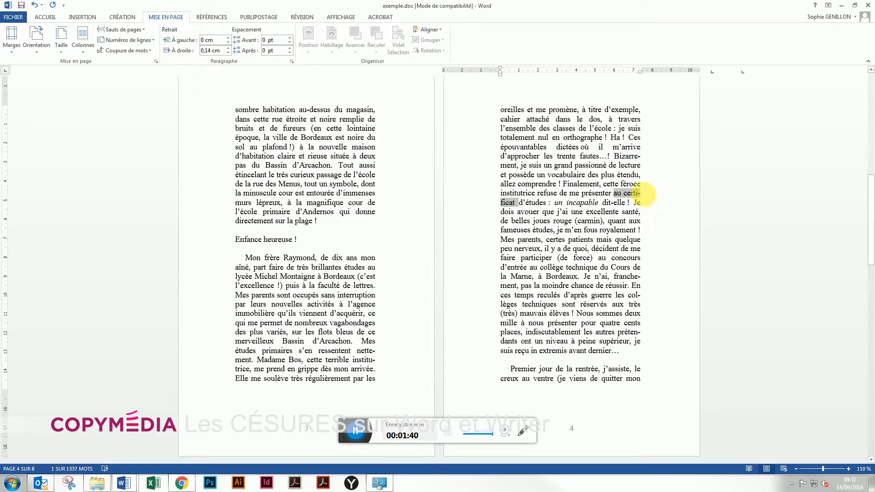
click(611, 268)
Select the first paragraph on page 5, choose automatic hyphenation and clear its "Ne pas couper les mots" option
scroll(349, 297, down, 1)
scroll(348, 297, down, 7)
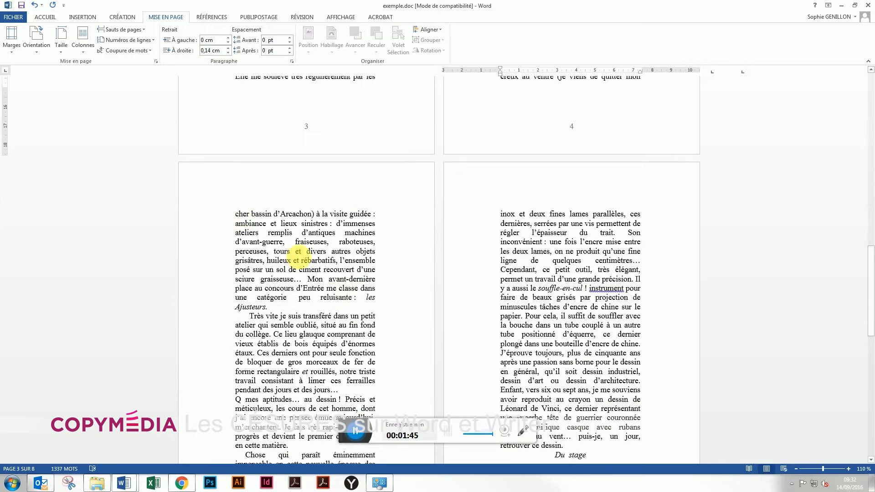
triple_click(300, 255)
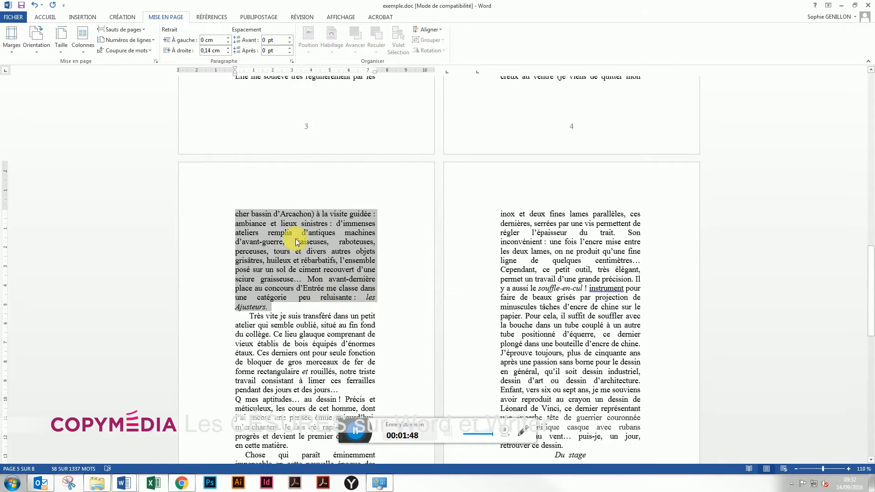
click(123, 50)
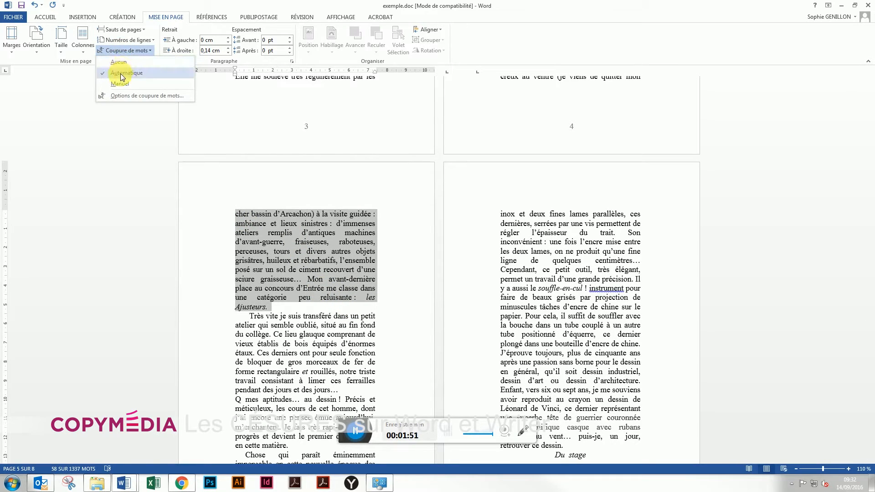
click(123, 74)
right_click(313, 234)
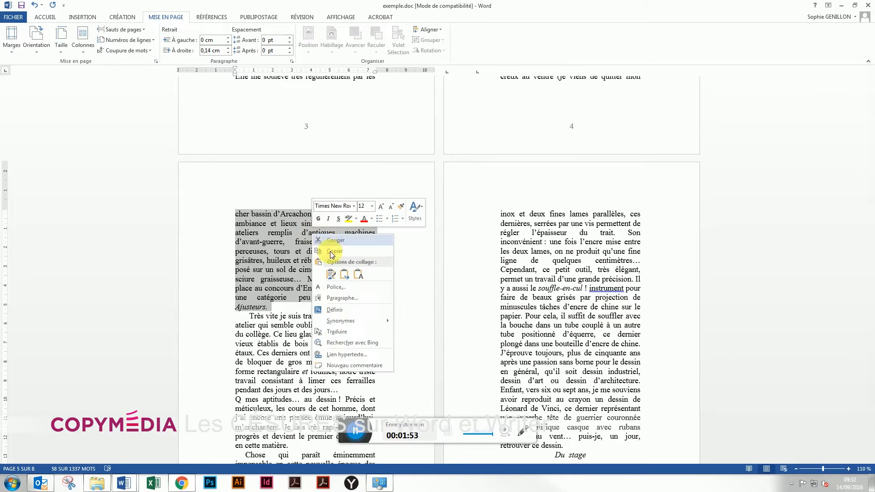
click(338, 297)
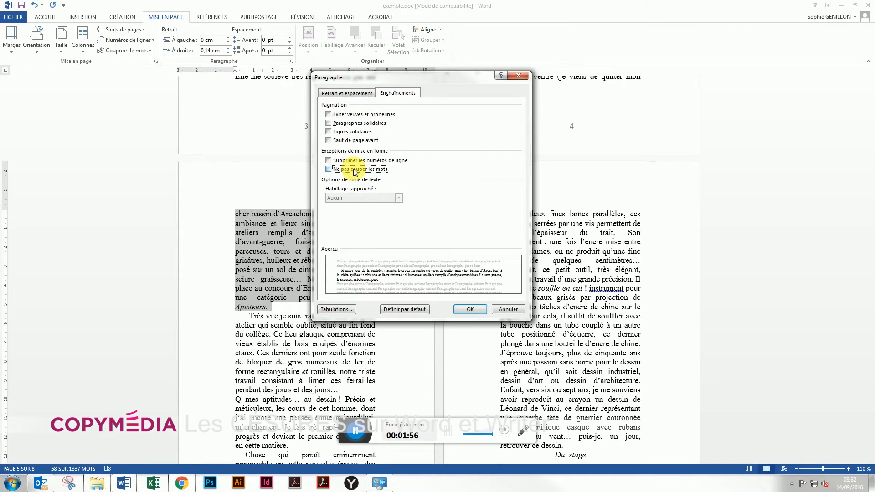
click(466, 309)
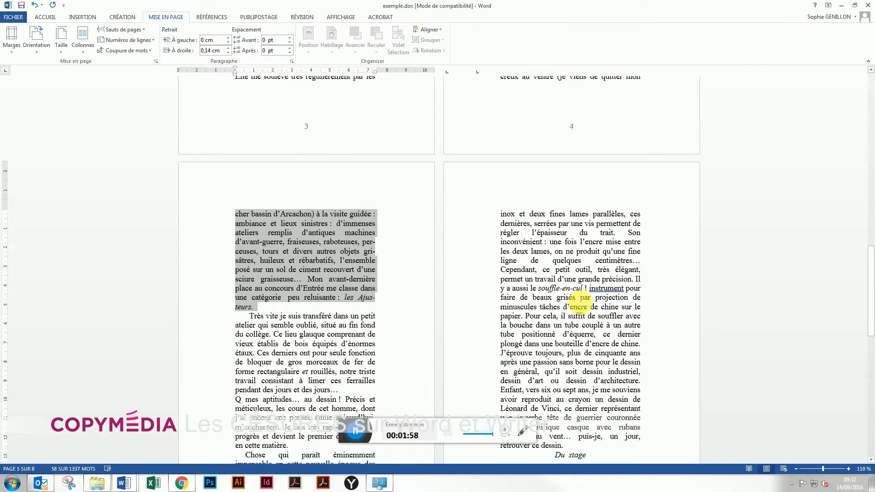
For the whole document's text, enable "Éviter veuves et orphelines" and clear "Ne pas couper les mots"
click(575, 299)
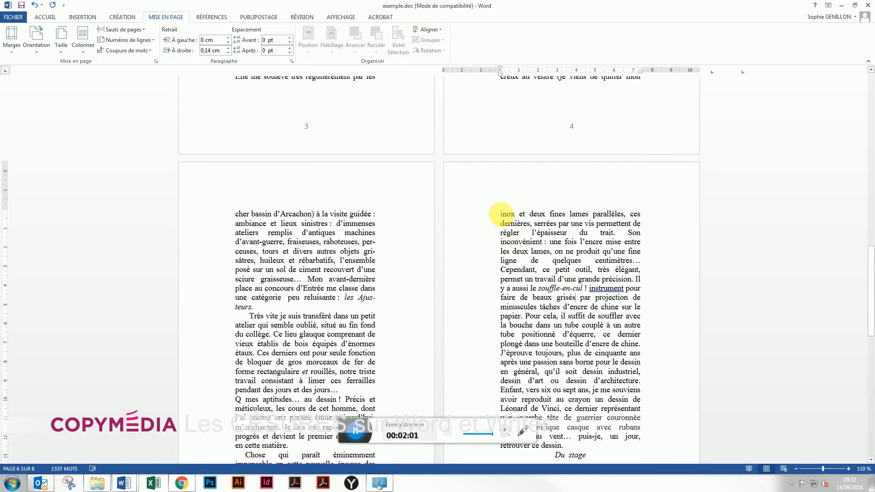
click(251, 224)
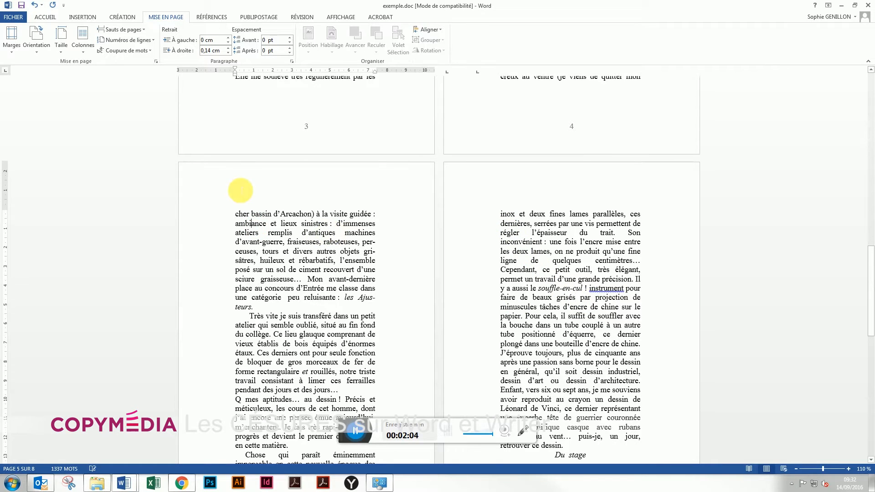
key(ctrl+a)
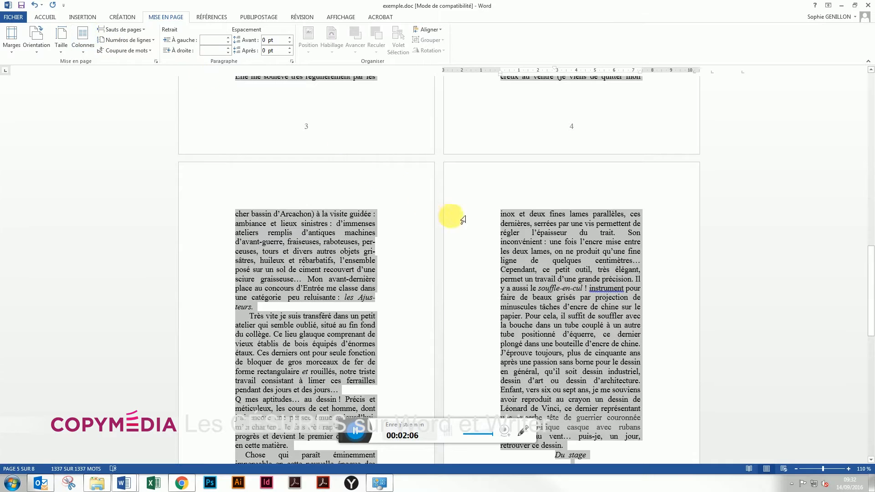
right_click(526, 224)
click(579, 292)
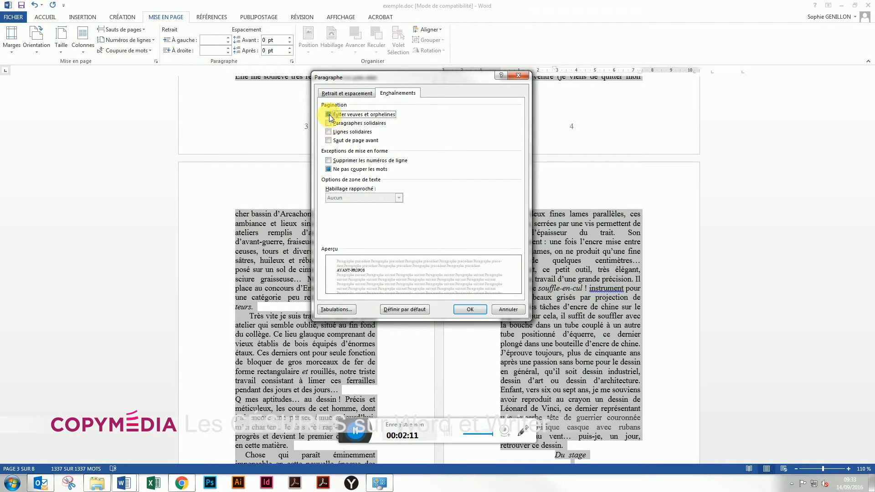
click(329, 169)
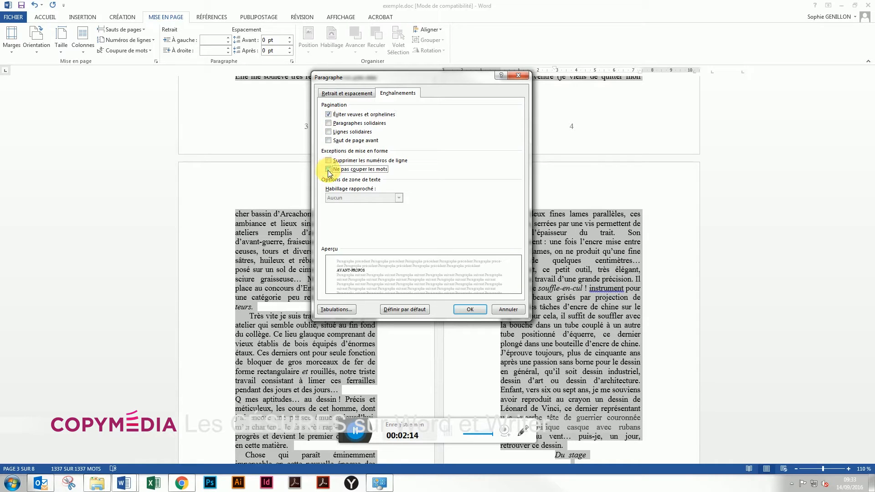
click(478, 310)
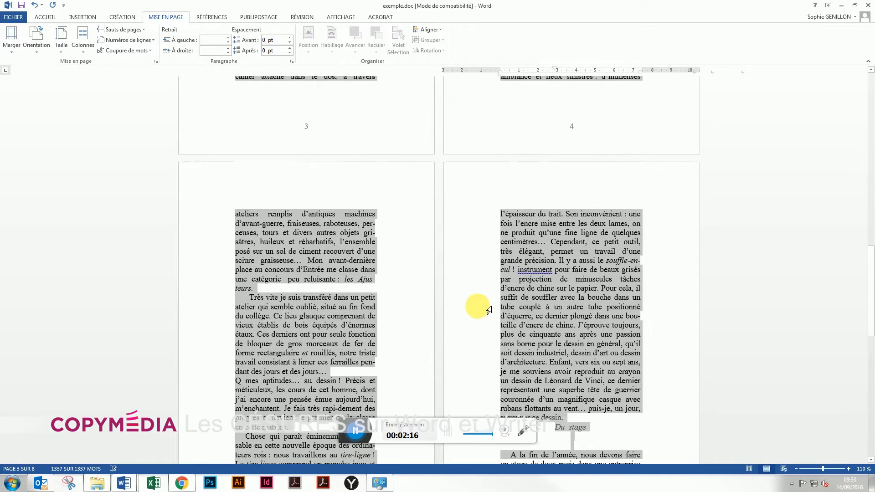
Choose automatic hyphenation for the entire text and check the split words on page 6
click(126, 50)
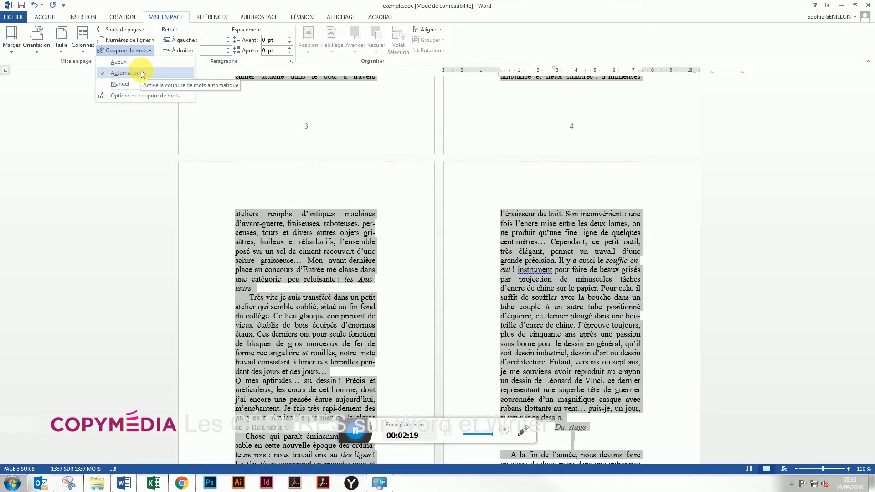
click(126, 73)
click(590, 322)
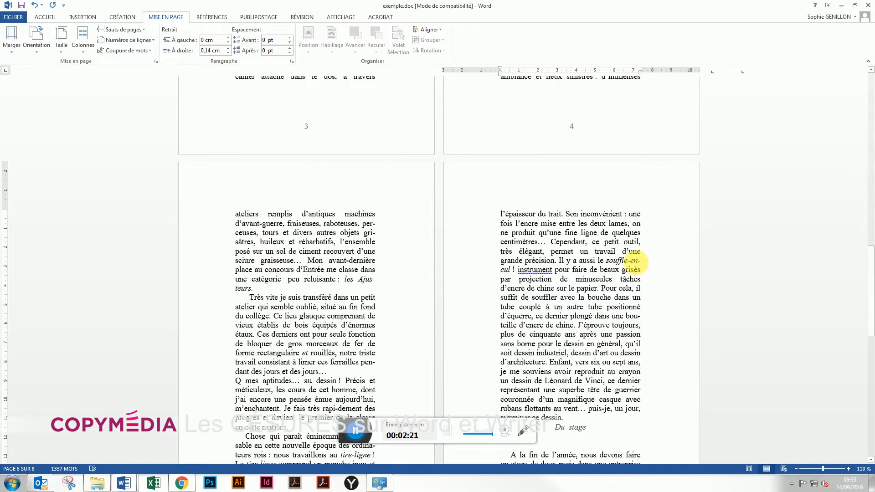
click(646, 322)
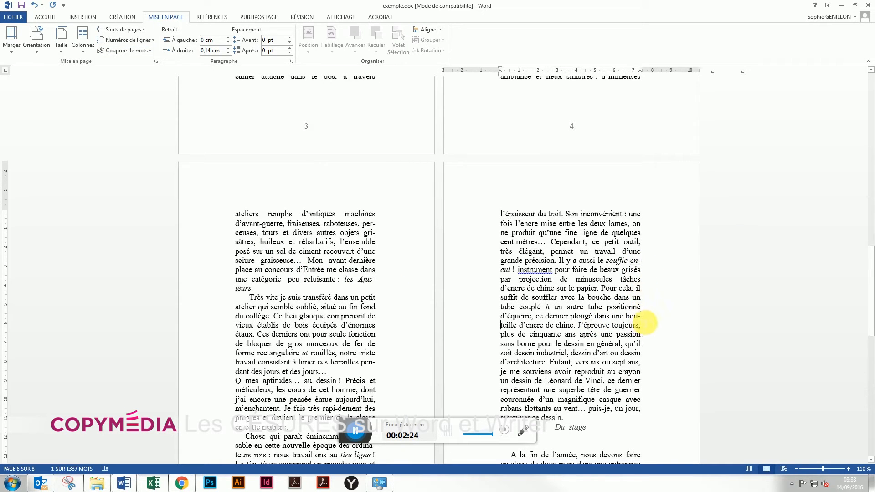
scroll(646, 322, down, 2)
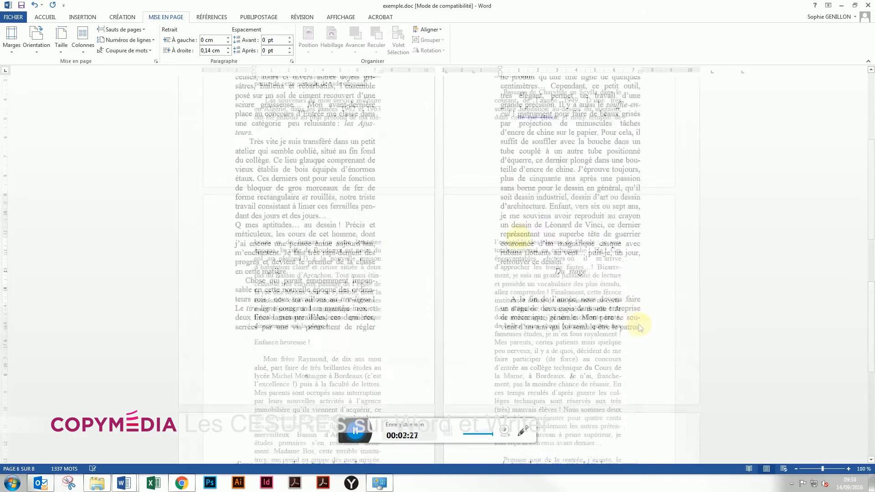
Select the opening lines of page 4 and display the document's formatting marks
drag(495, 241, 617, 398)
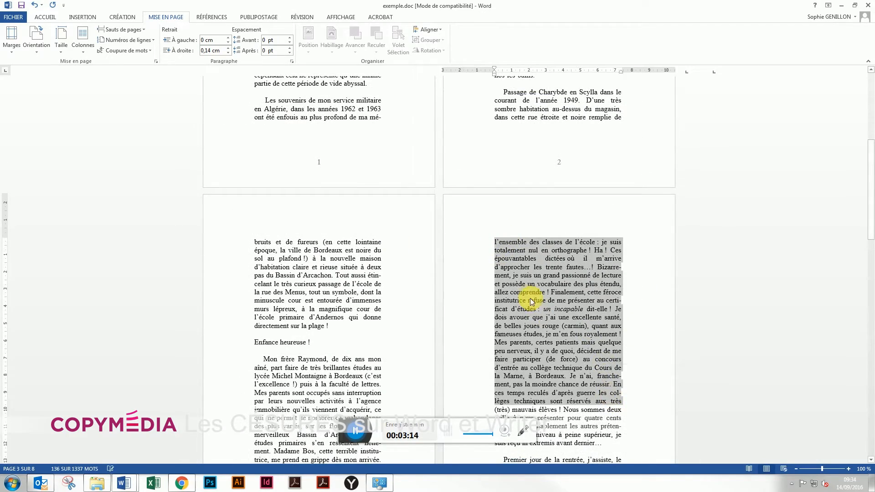
scroll(538, 303, down, 1)
scroll(538, 303, down, 3)
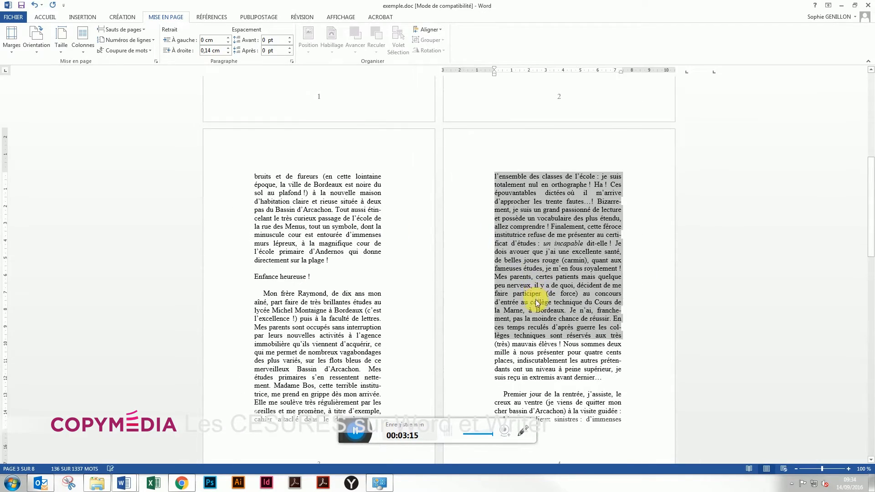
click(41, 17)
click(169, 33)
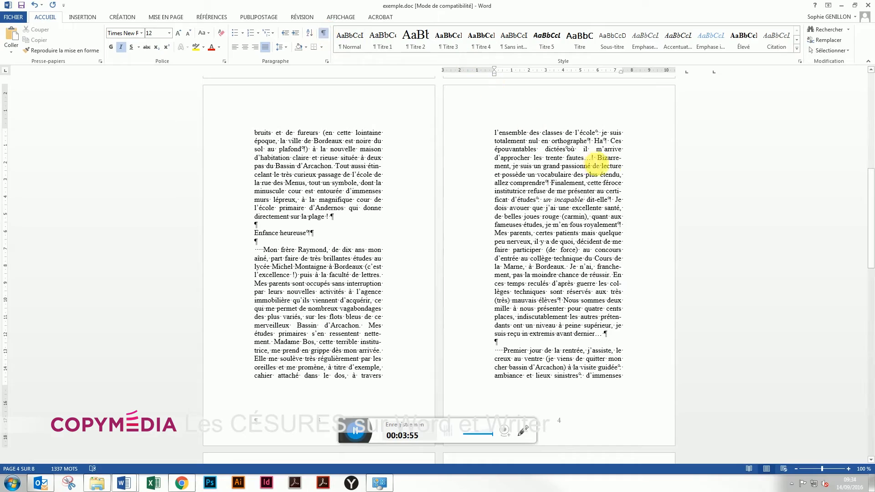
Replace the non-breaking space between "dictées" and "où" on page 4 with an ordinary space
scroll(613, 162, up, 5)
scroll(615, 160, up, 1)
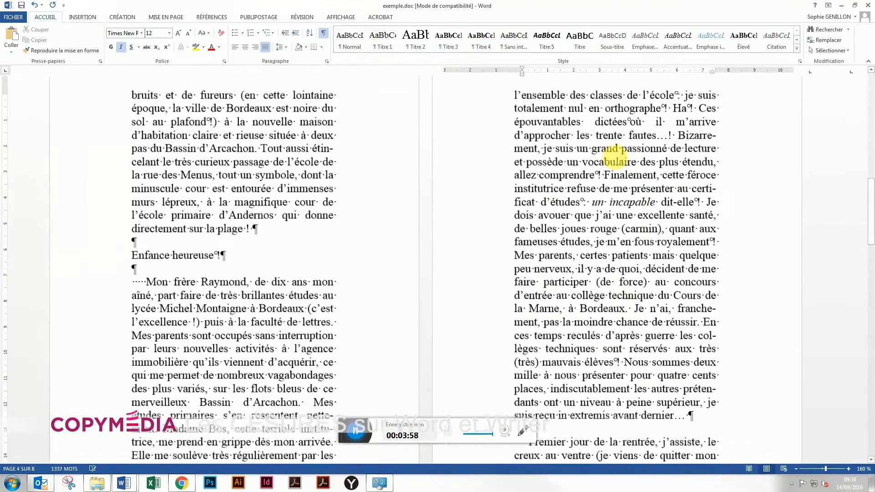
drag(642, 121, 648, 122)
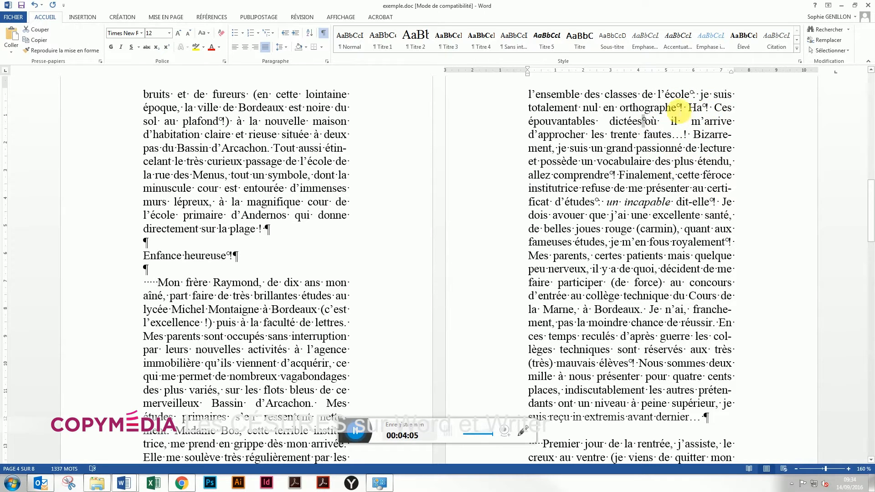
drag(681, 111, 707, 111)
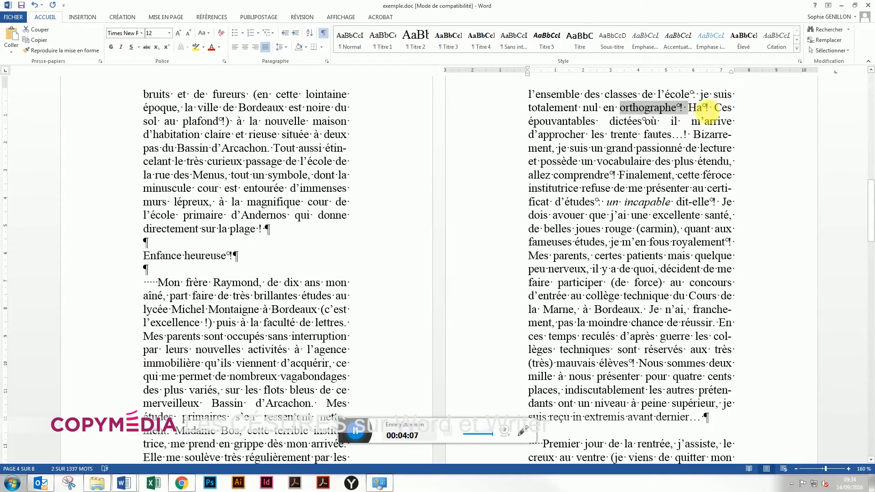
click(678, 121)
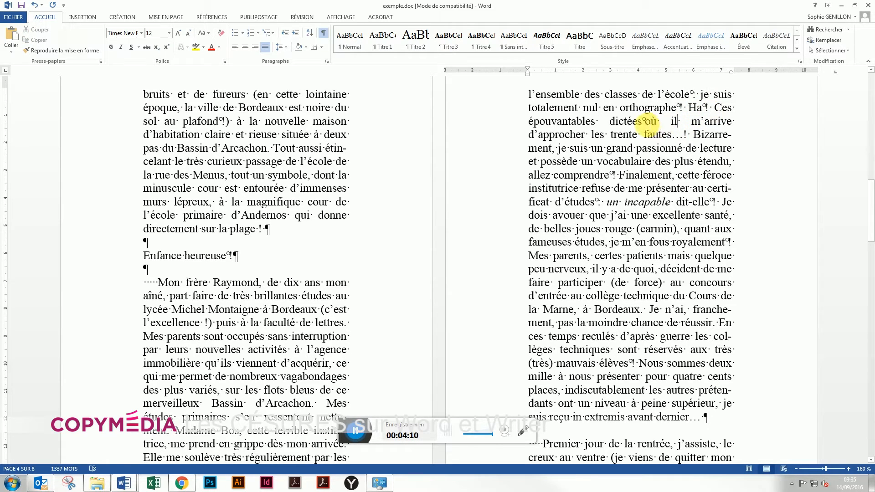
click(645, 121)
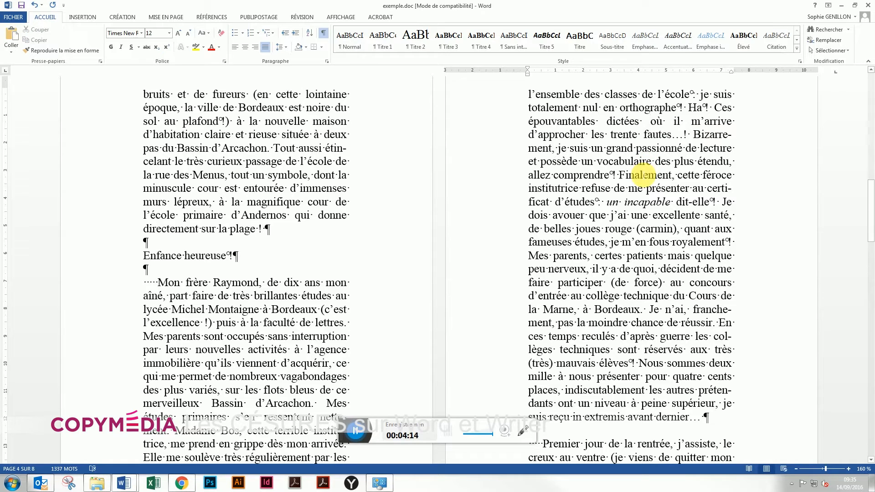
click(642, 175)
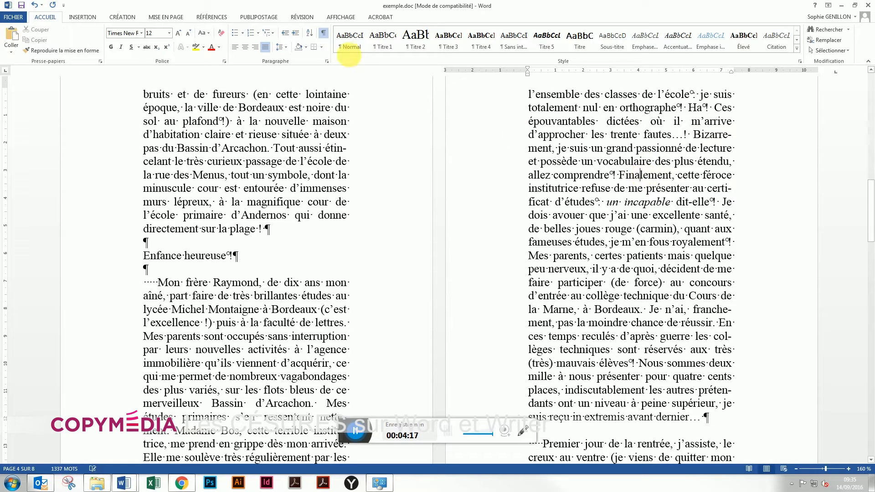
Hide the formatting marks in the document
click(322, 33)
click(322, 34)
click(321, 36)
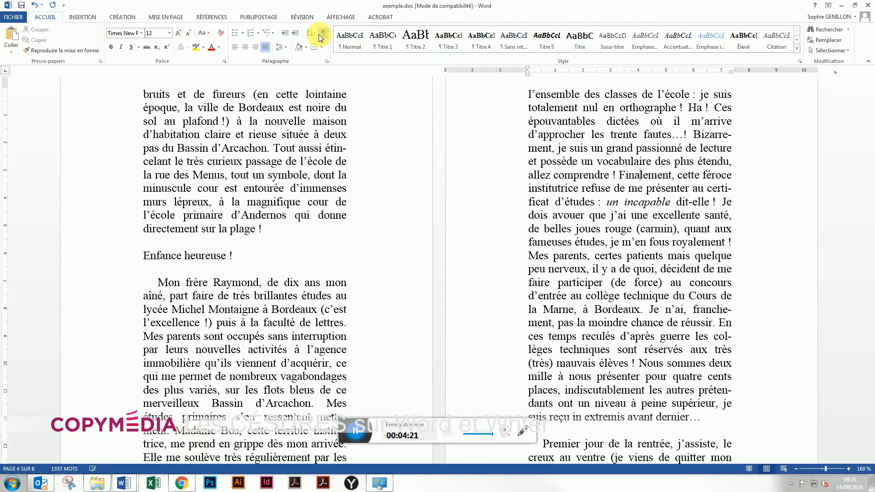
Select the wide gap between "gros" and "morceaux" on page 5 and display the document's formatting marks
scroll(524, 114, down, 3)
scroll(527, 113, down, 2)
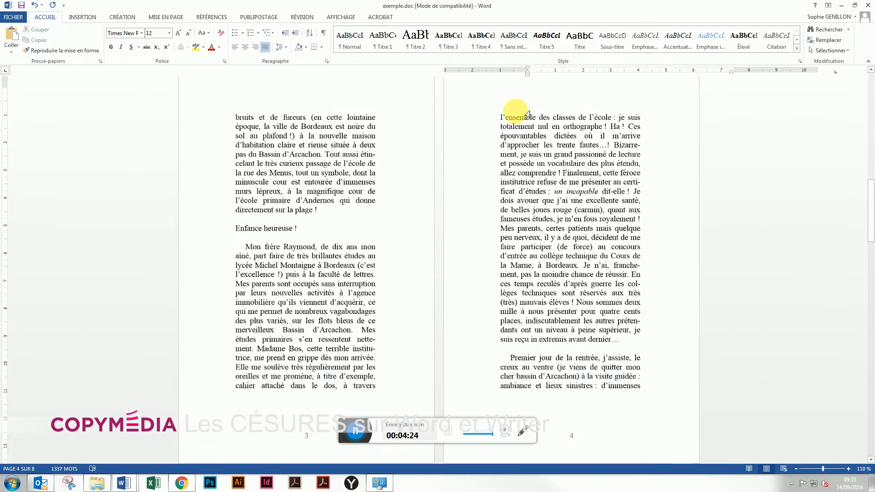
click(271, 330)
scroll(299, 353, down, 10)
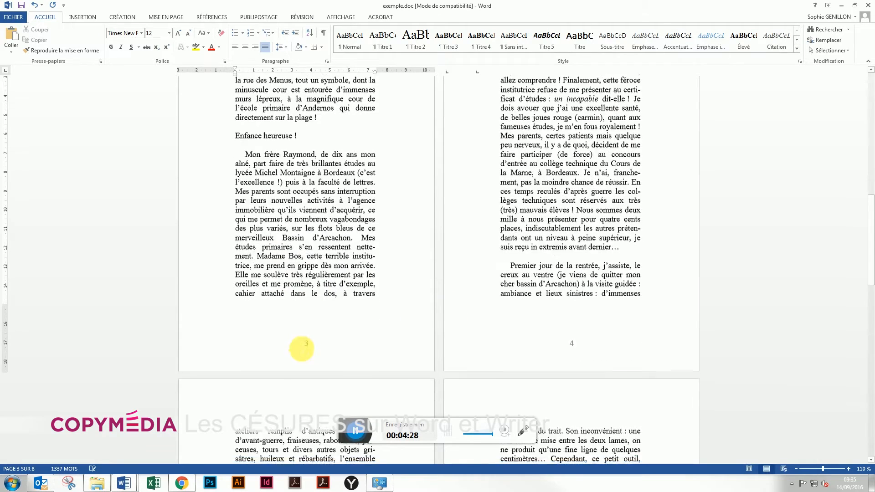
click(304, 352)
scroll(315, 323, down, 2)
scroll(315, 323, down, 1)
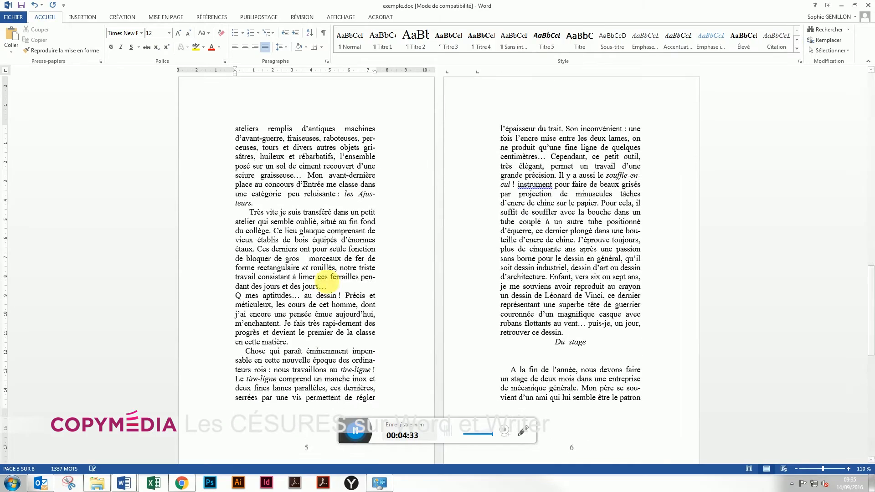
scroll(314, 279, up, 2)
scroll(315, 277, up, 3)
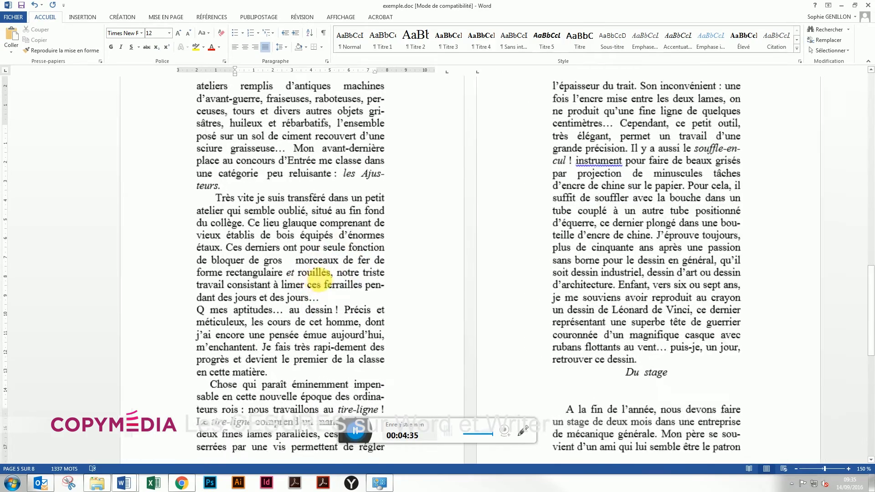
drag(241, 263, 251, 264)
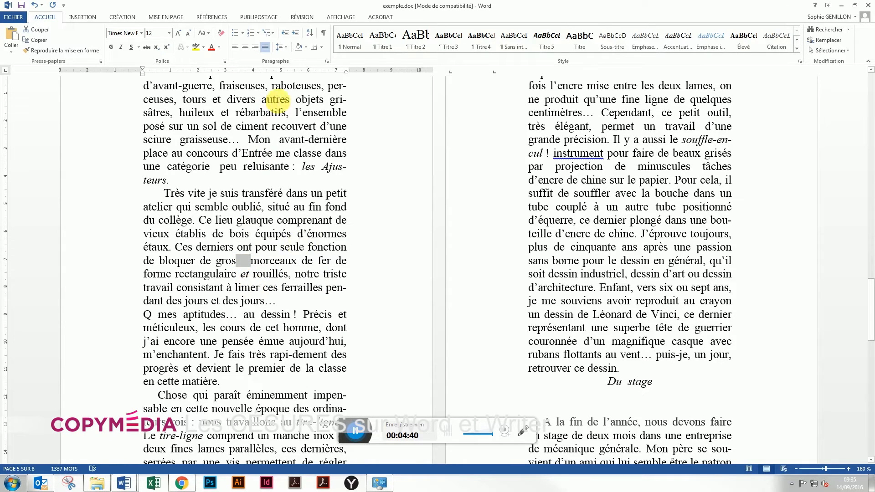
click(324, 34)
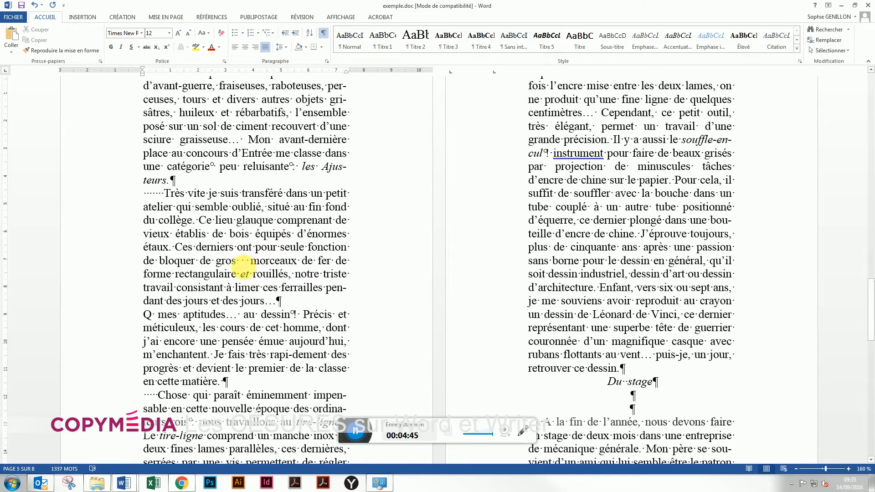
Delete the two extra spaces between "gros" and "morceaux" on page 5 and hide the formatting marks
click(241, 261)
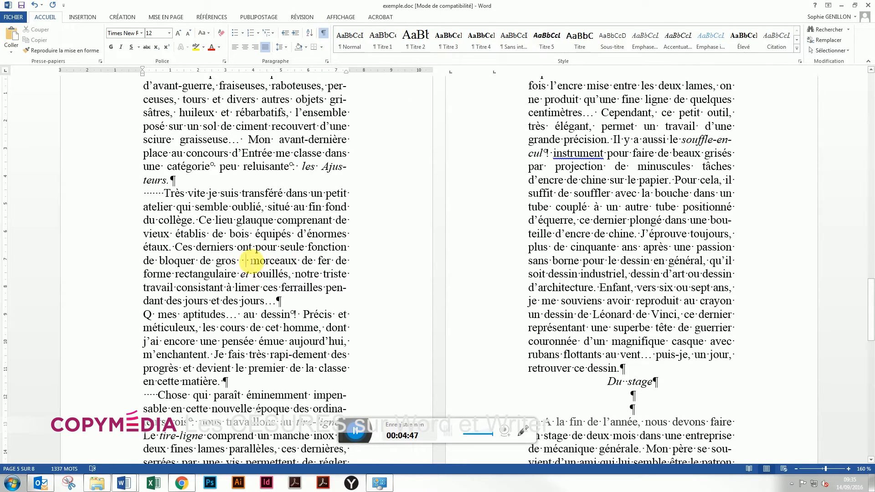
key(BackSpace)
key(BackSpace)
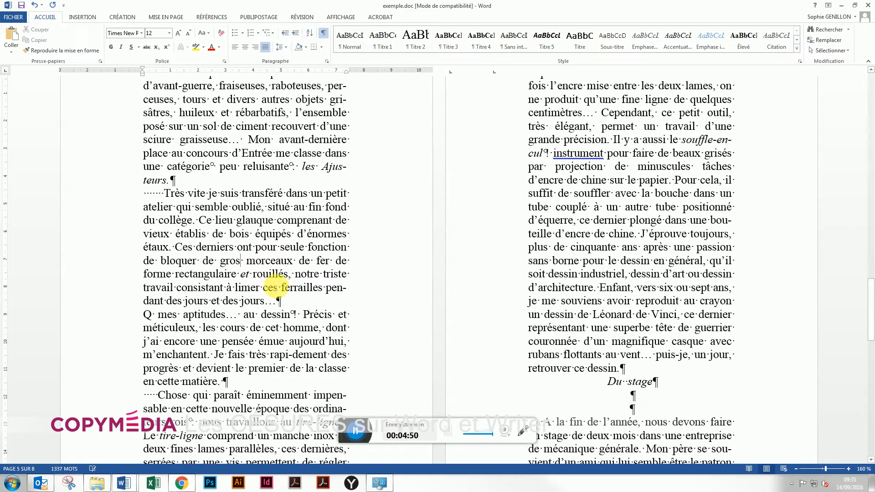
click(326, 34)
scroll(273, 310, down, 4)
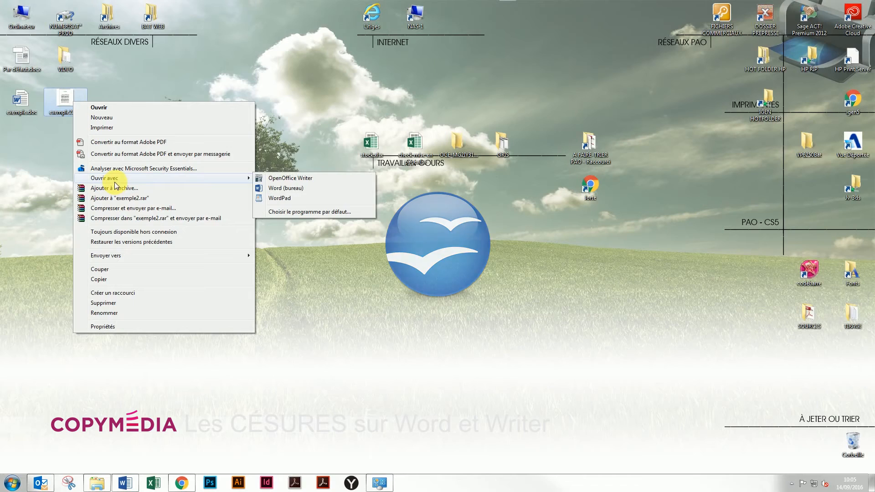
Open the desktop file exemple2 with OpenOffice Writer
click(312, 177)
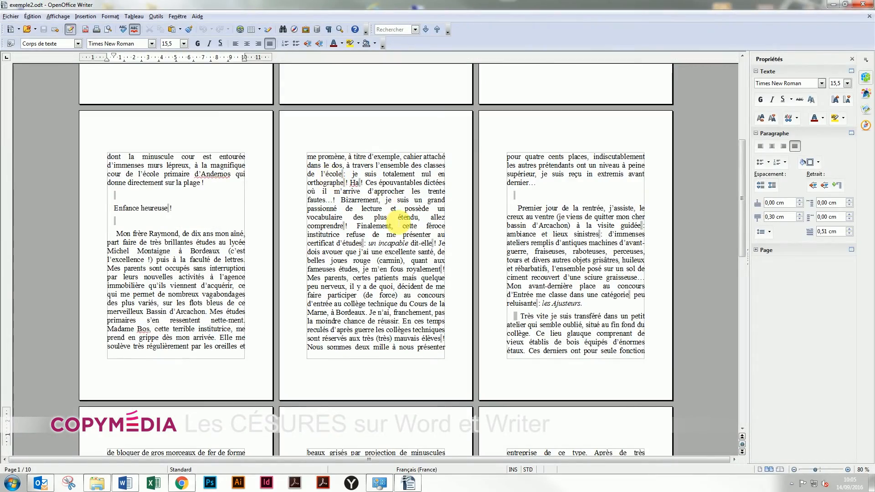
ctrl+scroll(393, 223, up, 2)
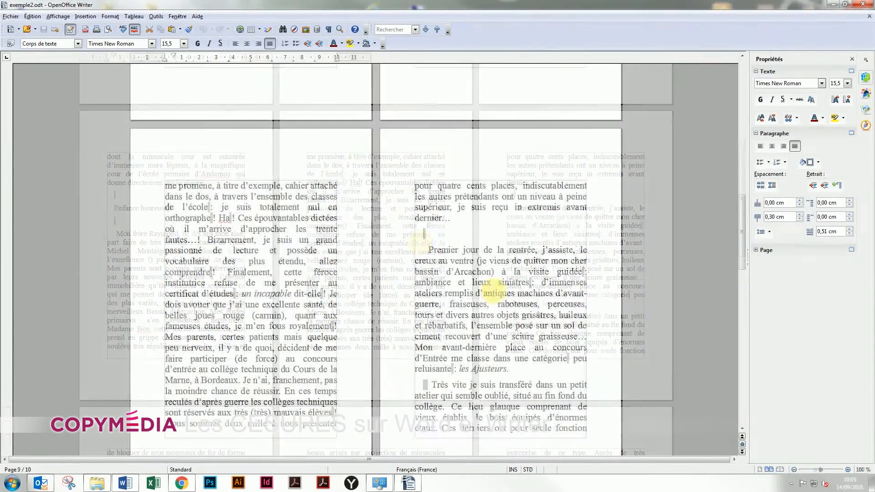
Turn on automatic hyphenation and orphan and widow control of 2 lines for the "me promène, à titre d'exemple" paragraph on page 5
drag(166, 185, 288, 370)
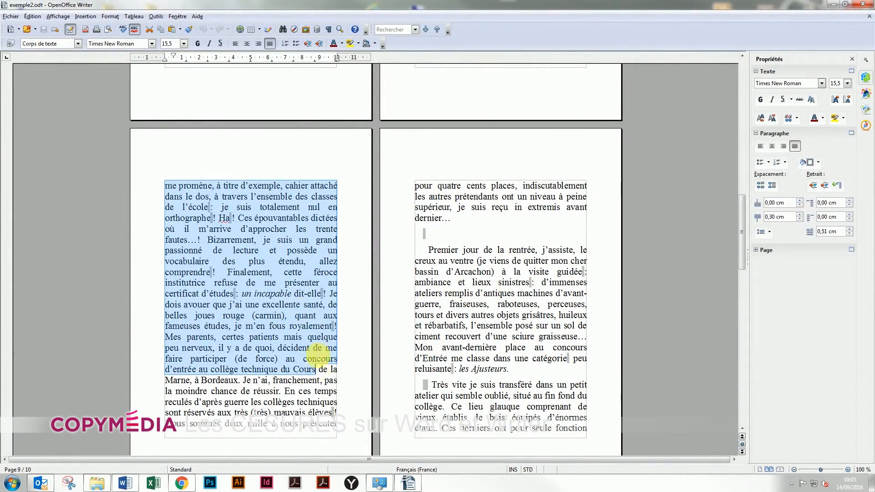
right_click(288, 370)
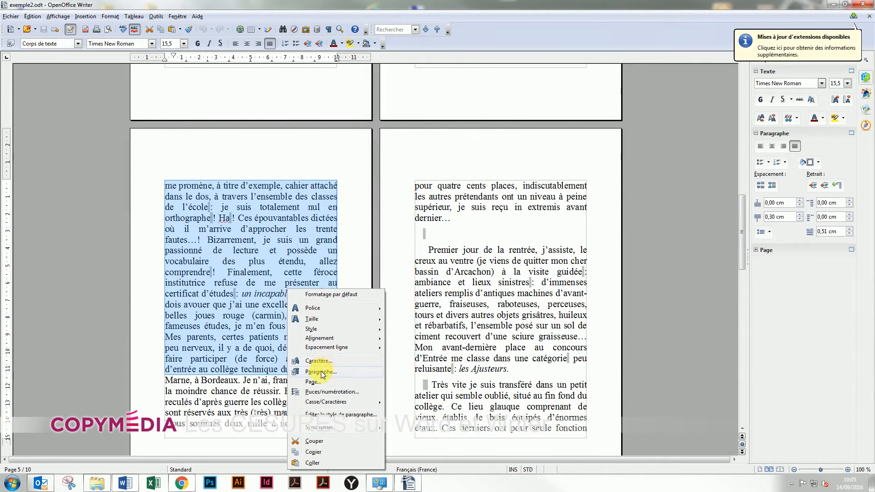
click(334, 373)
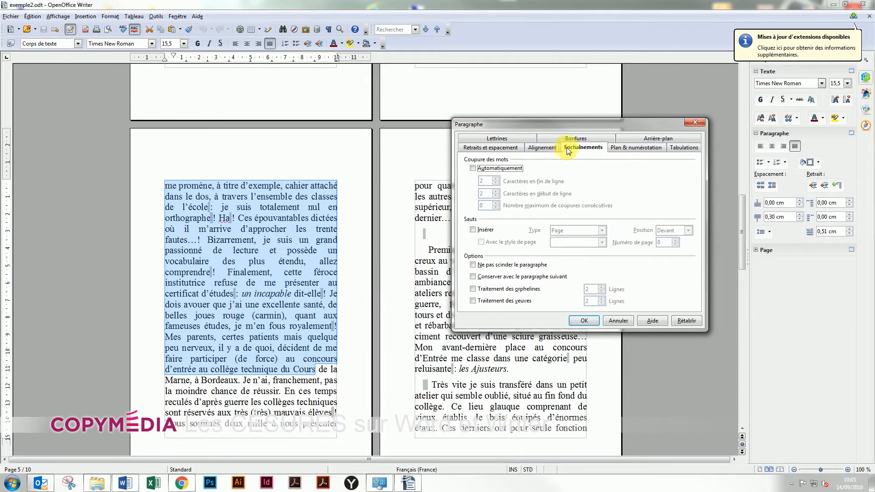
click(514, 170)
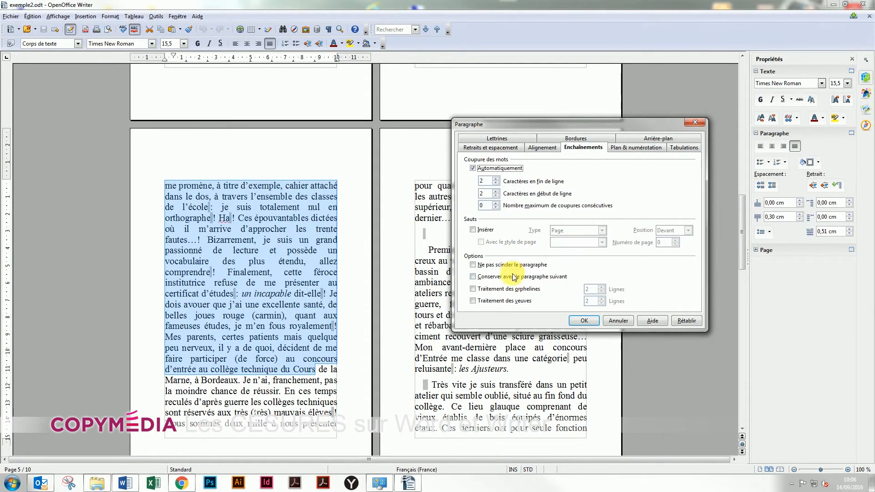
click(513, 291)
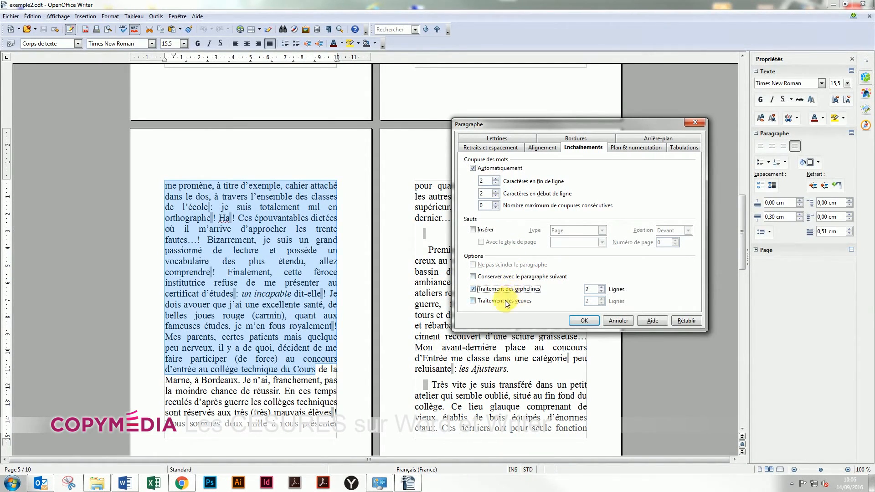
click(505, 302)
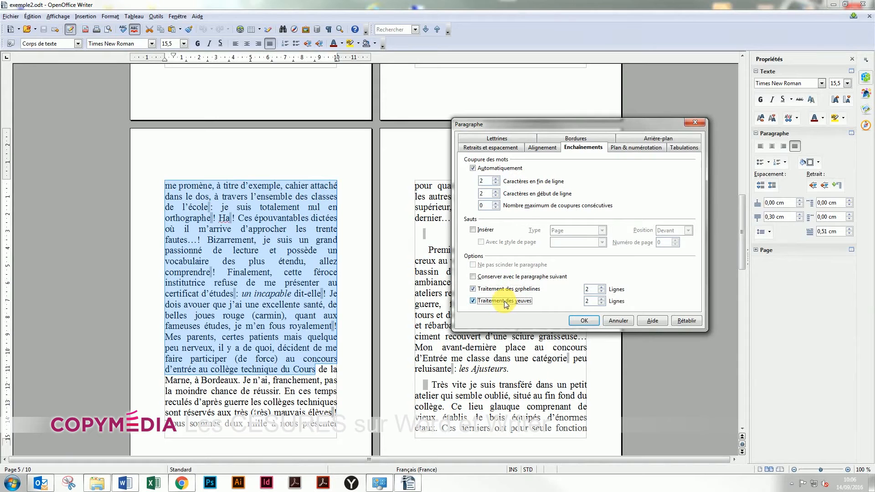
click(585, 321)
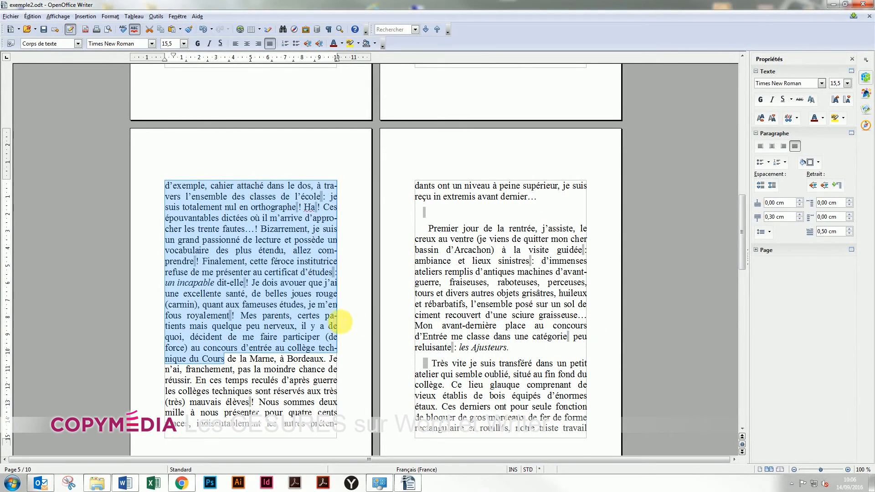
click(343, 322)
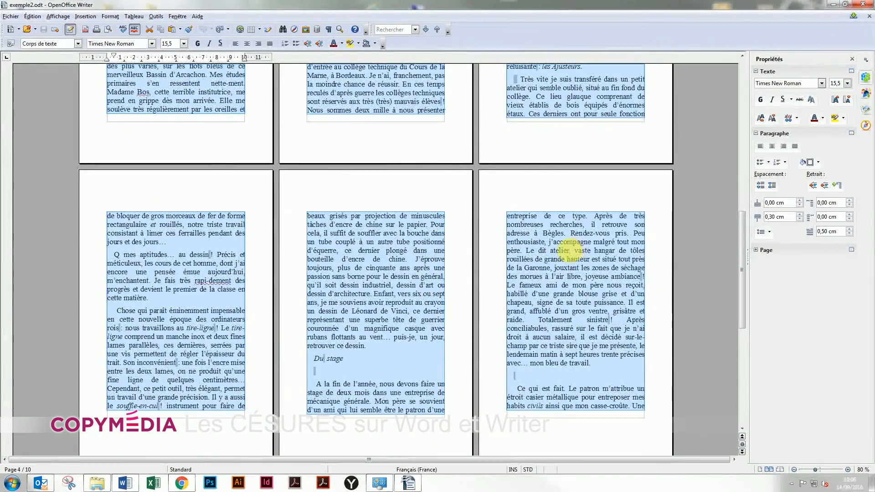
Apply automatic hyphenation and orphan and widow control of 2 lines to the entire selected text
right_click(562, 250)
click(562, 255)
right_click(561, 252)
click(614, 338)
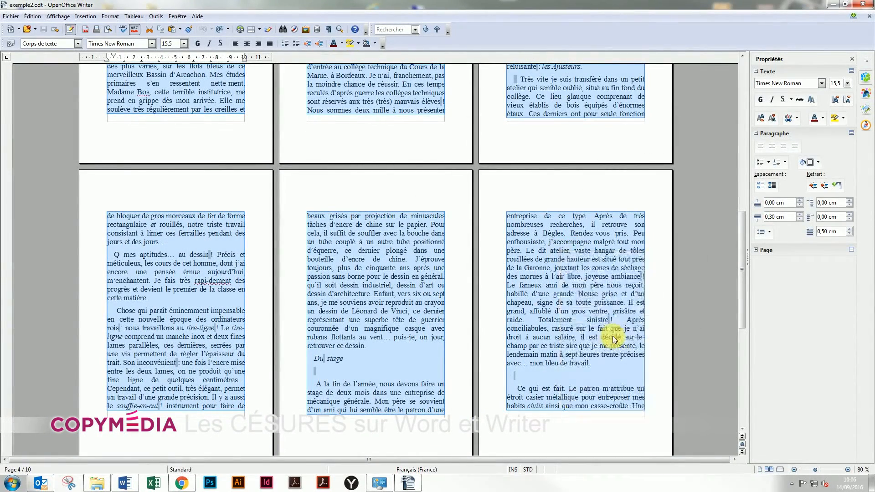
click(518, 173)
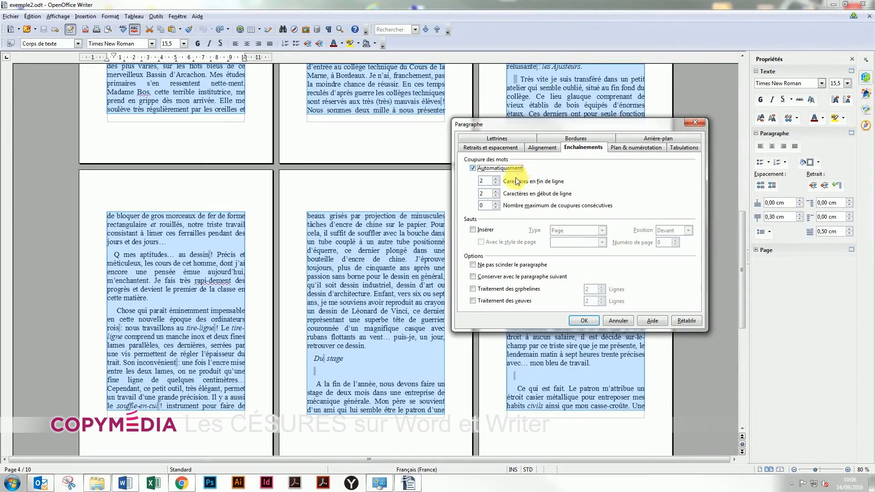
click(493, 290)
click(490, 300)
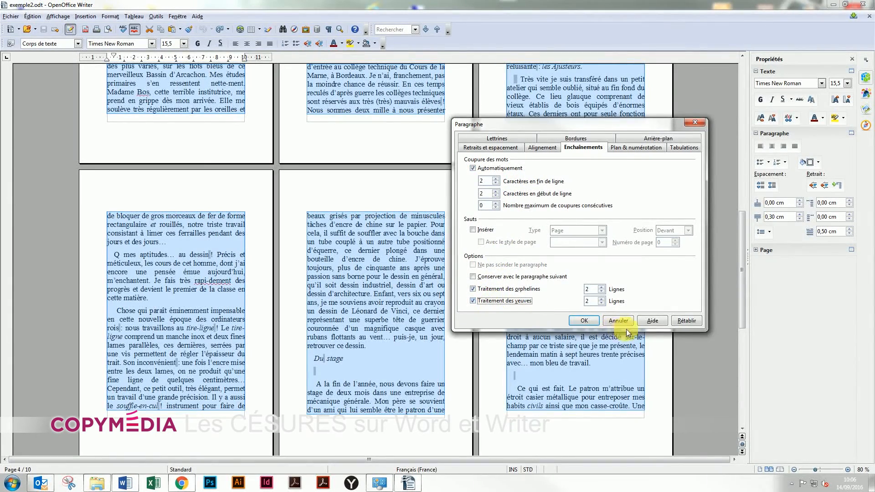
click(583, 321)
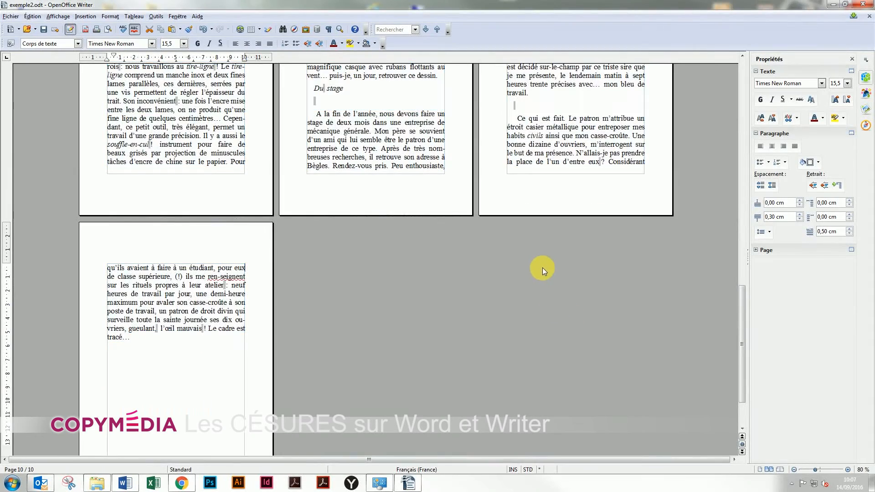
Examine the end-of-line word breaks around "affublé d'un gros ventre" on page 9
scroll(553, 260, up, 4)
scroll(555, 263, up, 1)
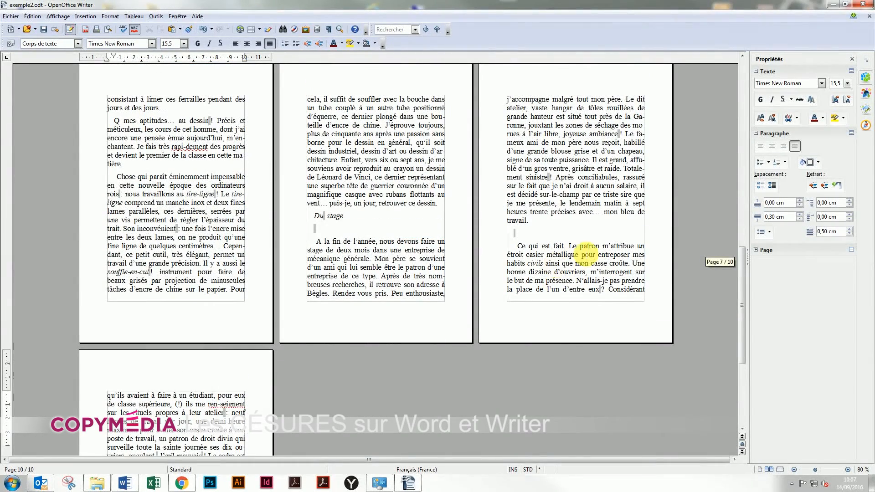
drag(629, 160, 657, 176)
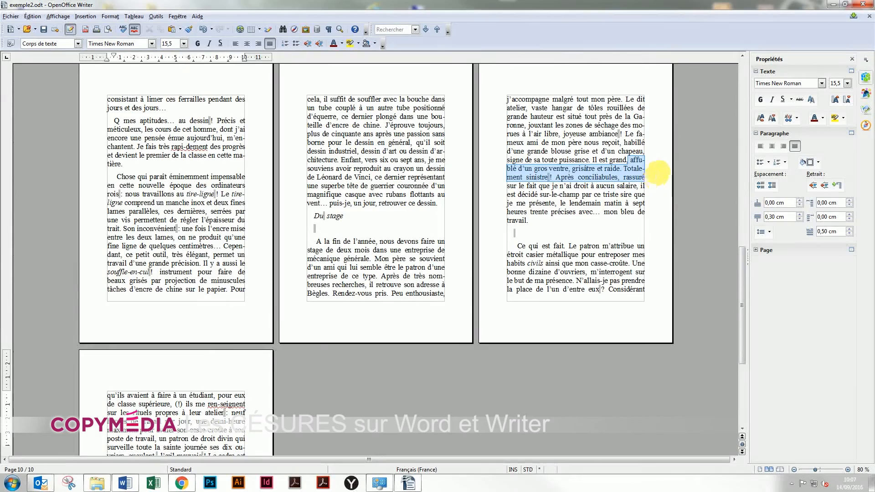
scroll(688, 184, up, 2)
scroll(567, 322, down, 7)
scroll(567, 323, down, 20)
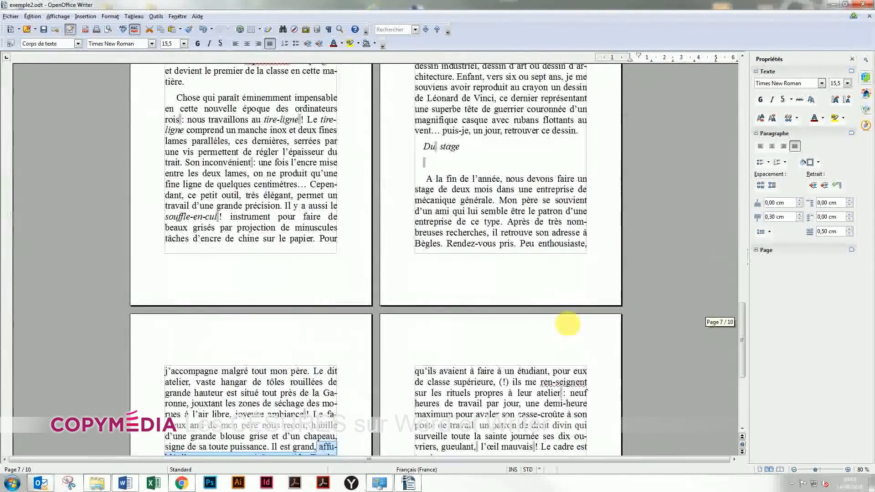
click(321, 330)
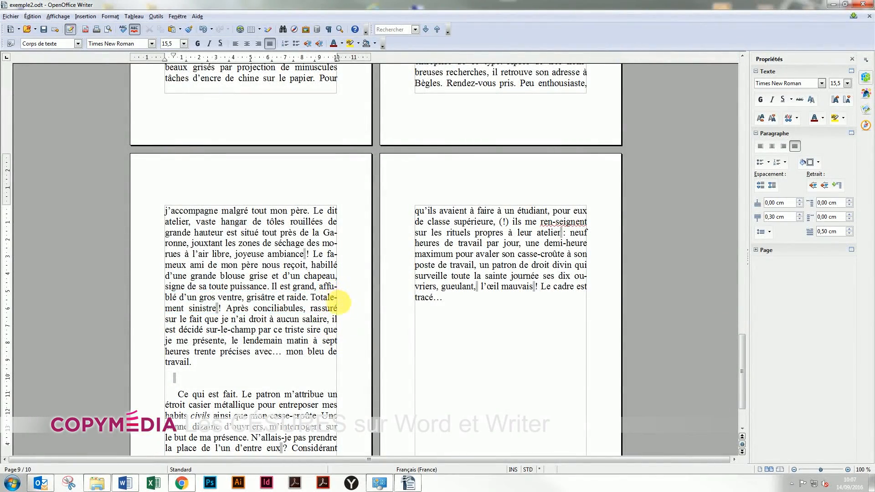
Limit the maximum number of consecutive hyphenations for the page 9 paragraph beginning "j'accompagne malgré tout mon père"
drag(226, 364, 172, 209)
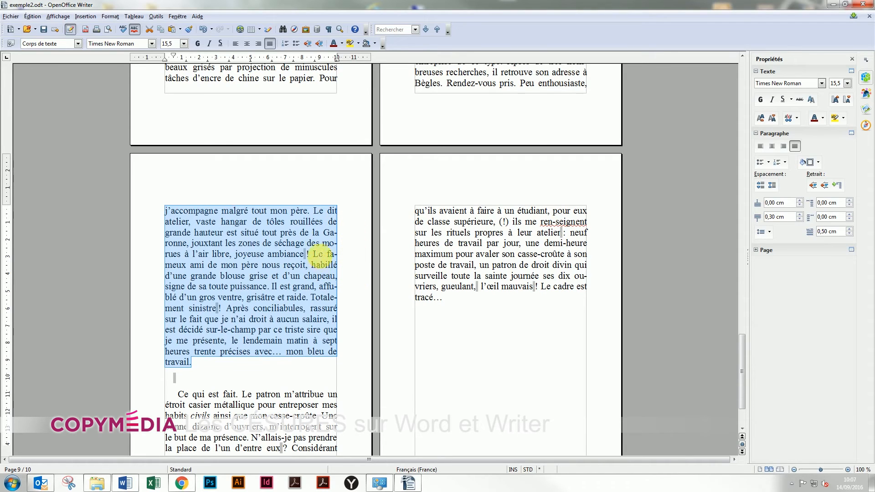
right_click(313, 228)
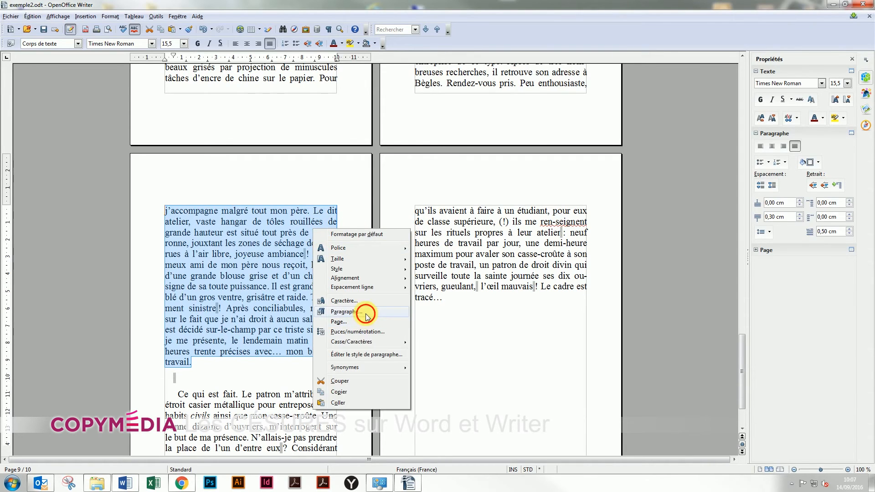
click(346, 313)
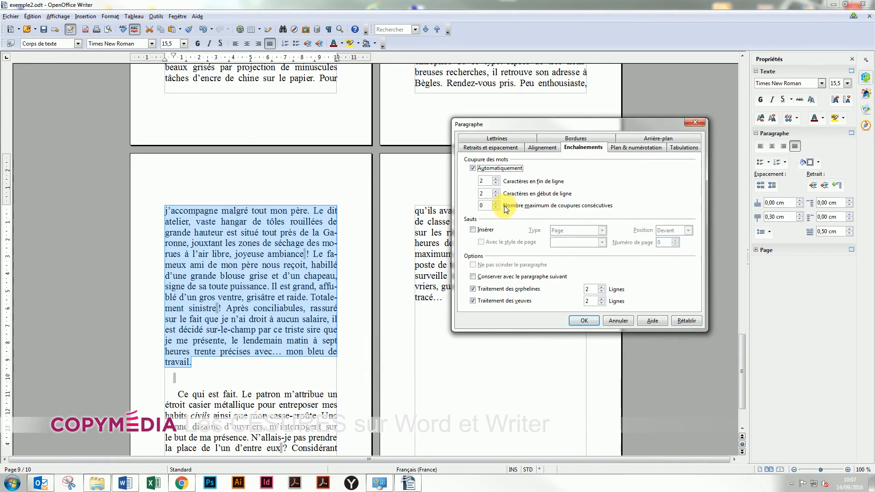
drag(490, 209, 475, 212)
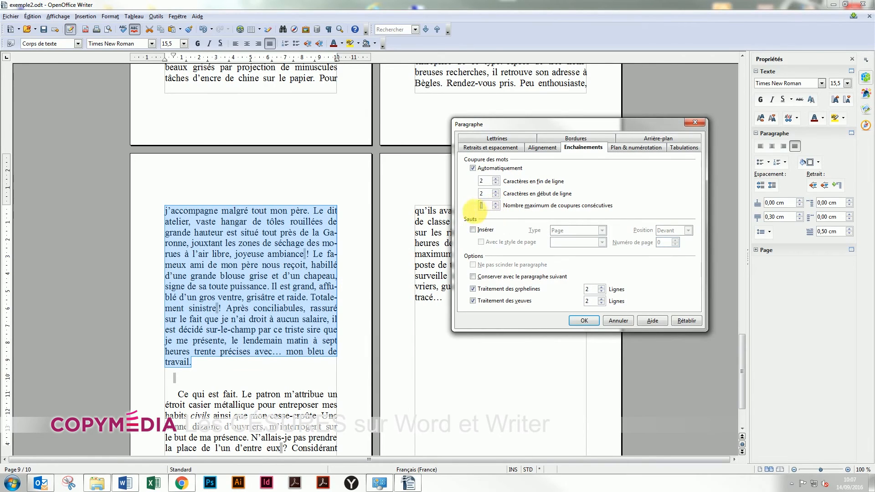
click(586, 321)
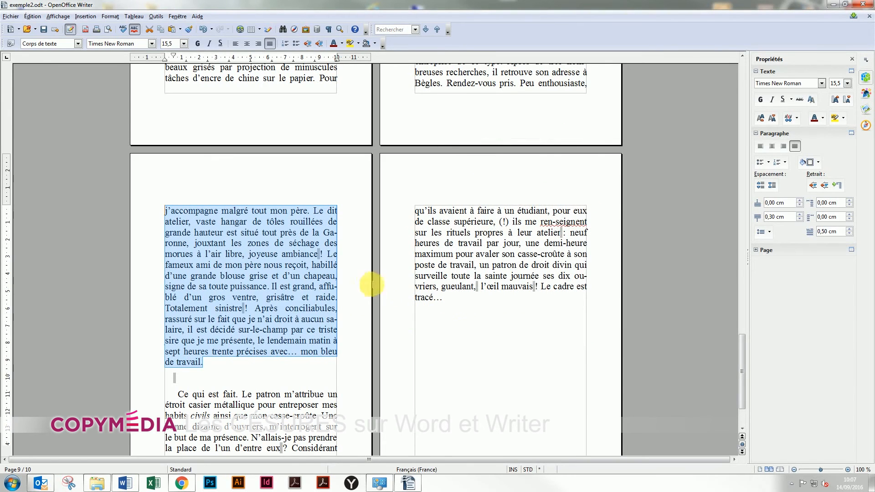
click(350, 297)
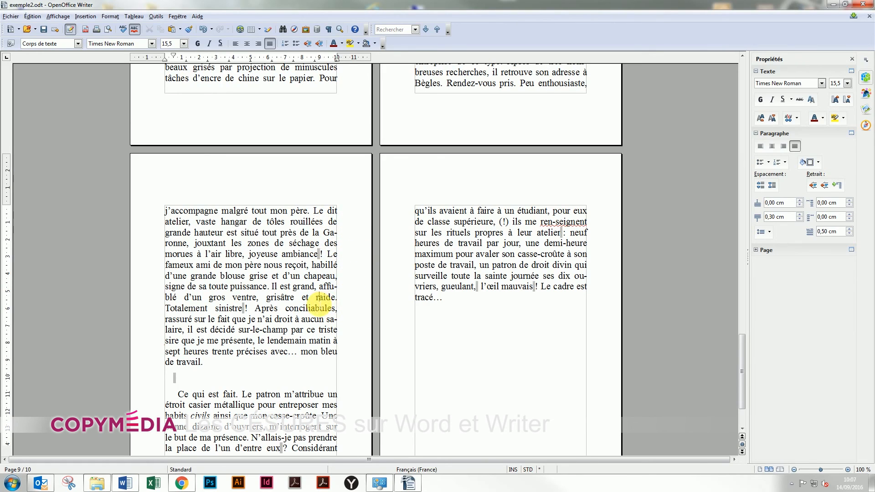
click(265, 342)
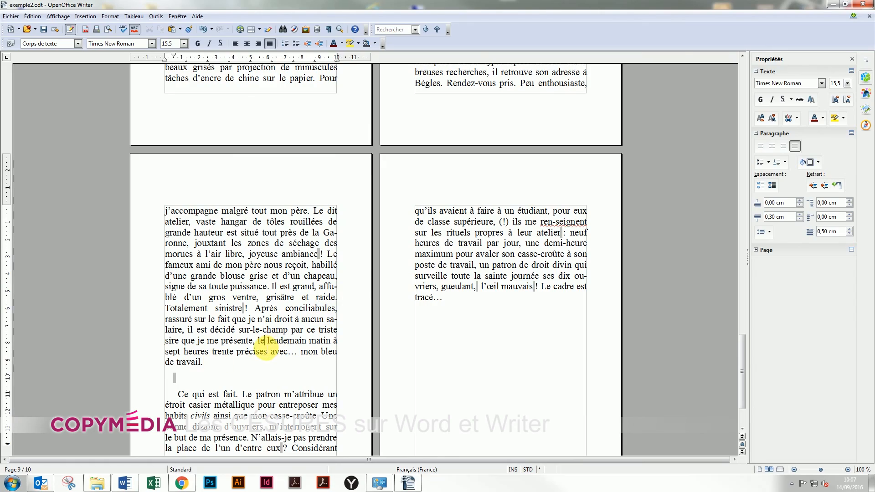